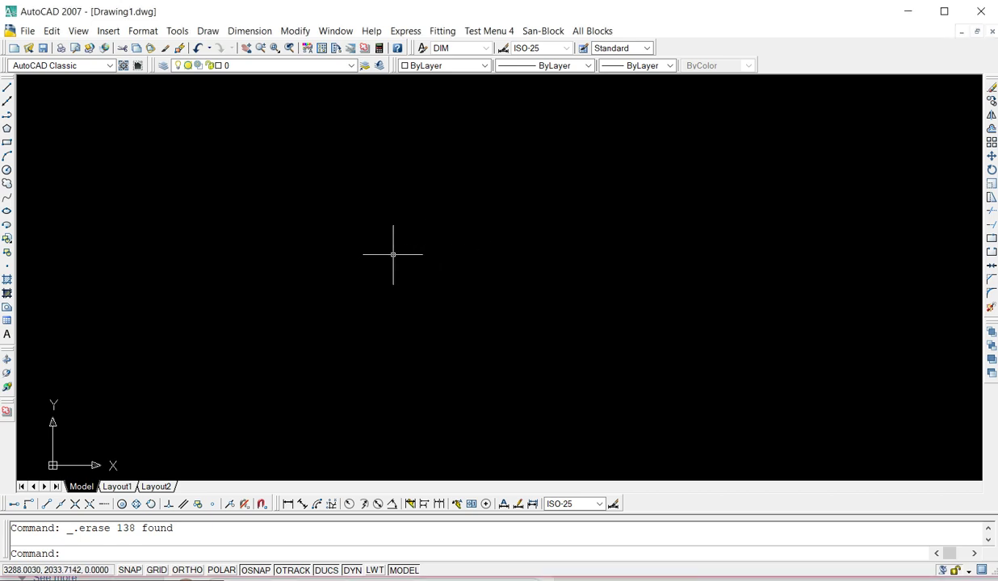
Use AZD to draw the forward line with compass axes, a 35.1988° arc and AZIMUTH/DIST labels.
text(az)
key(Return)
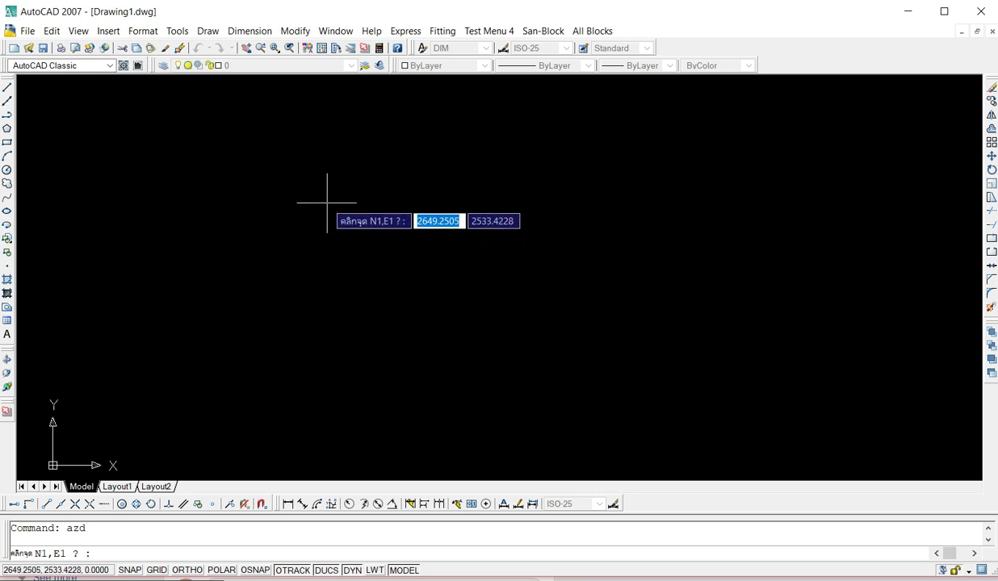
click(327, 203)
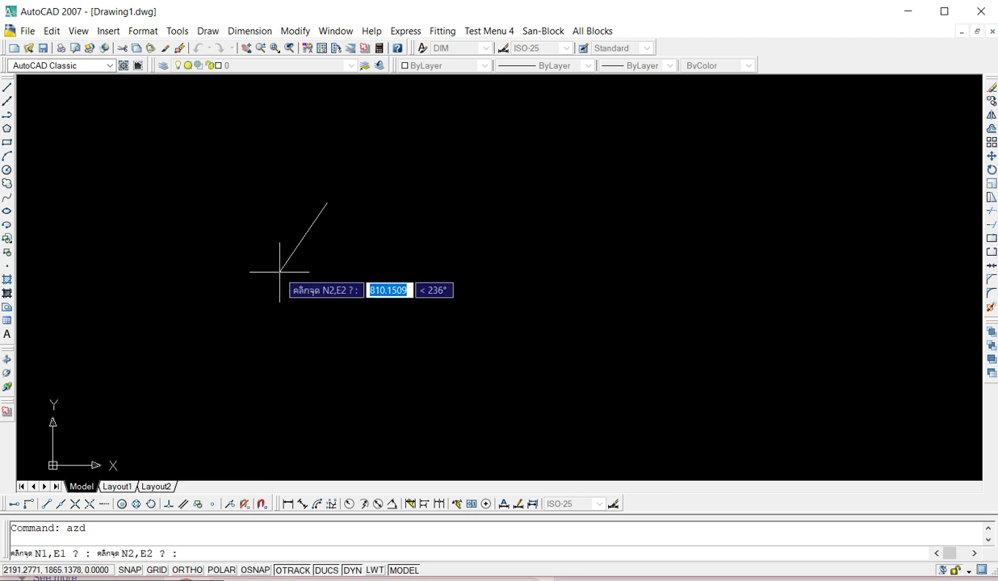
click(281, 267)
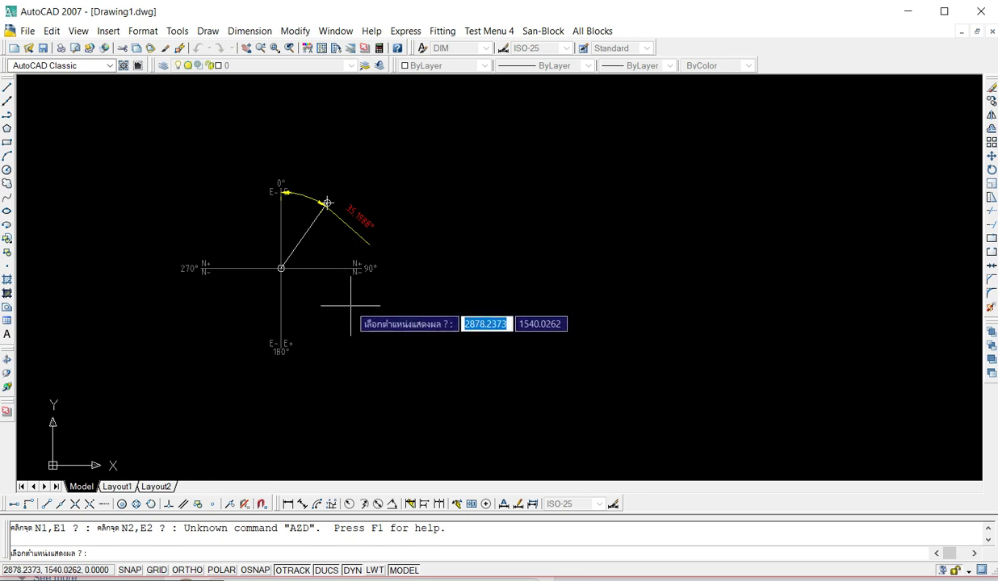
click(350, 305)
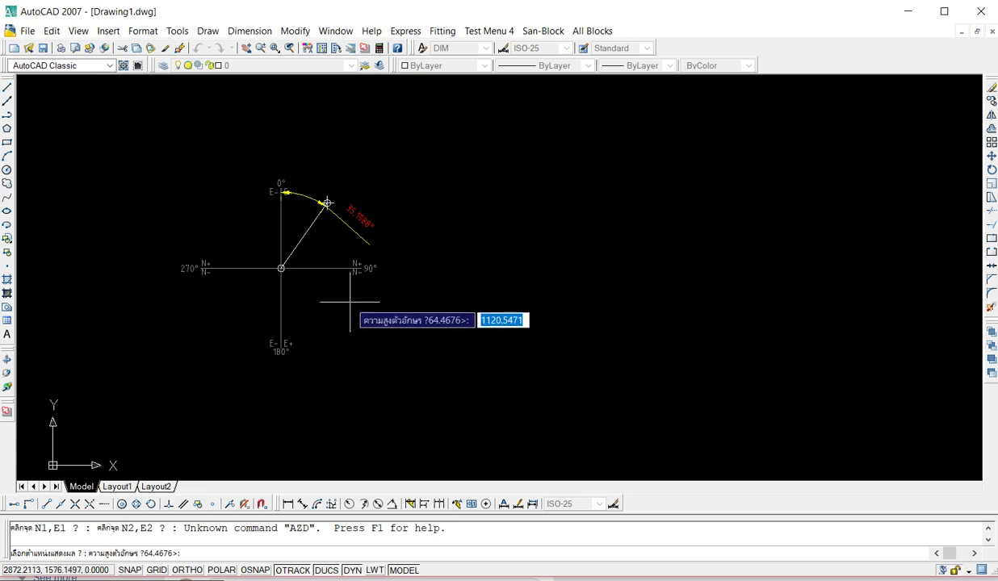
click(350, 304)
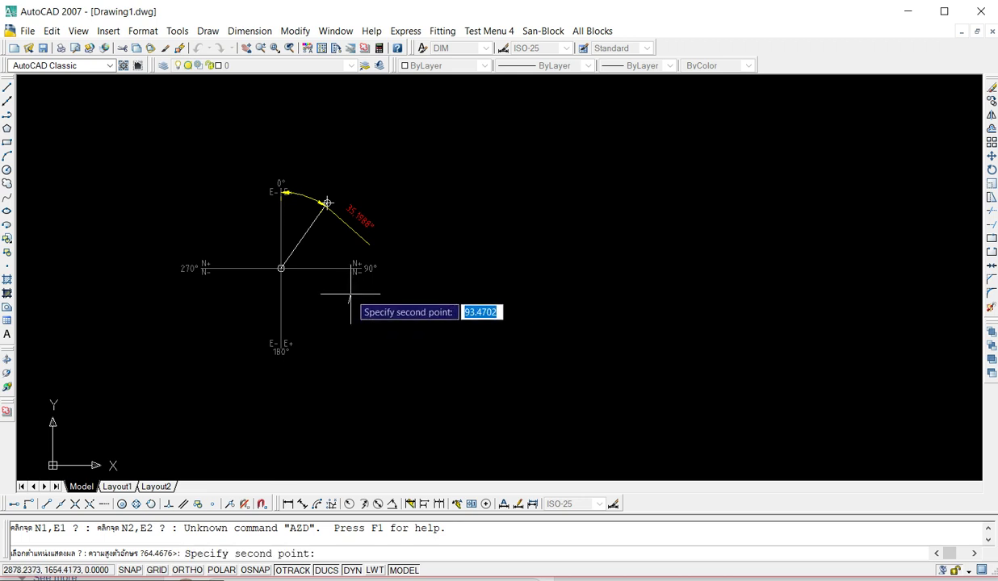
click(350, 295)
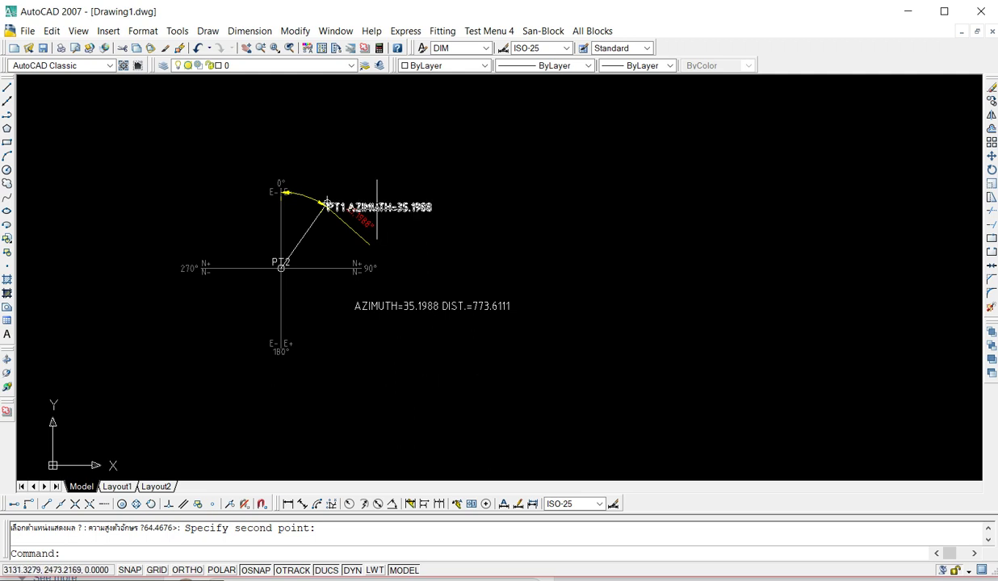
Move the PT1 AZIMUTH=35.1988 label up-right, clear of the arc.
click(330, 207)
click(327, 207)
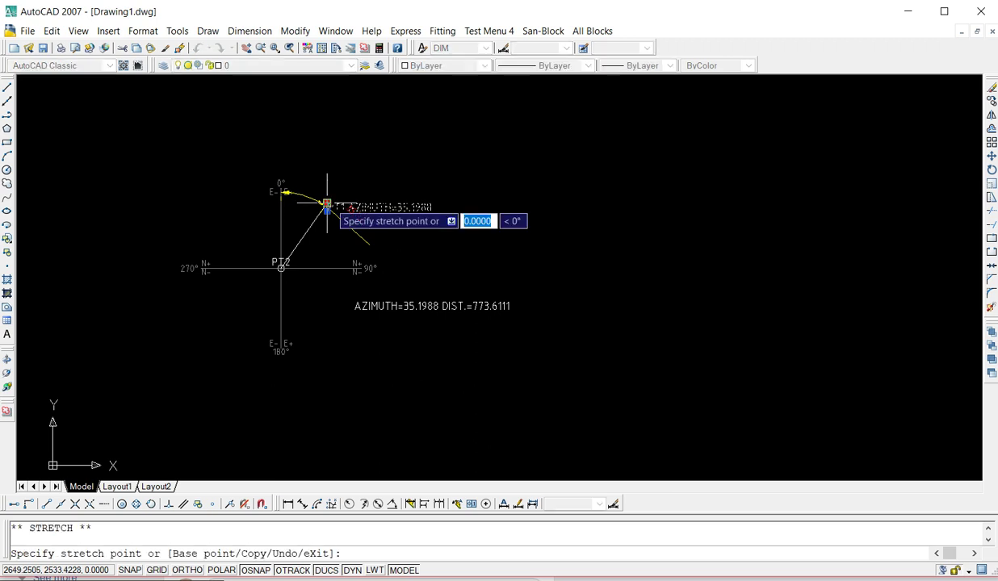
click(367, 194)
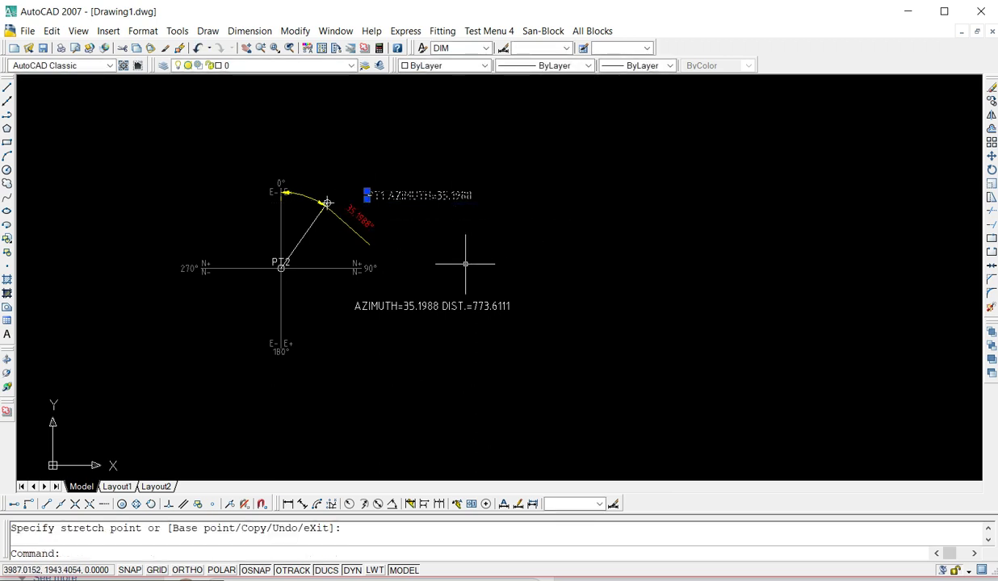
key(Escape)
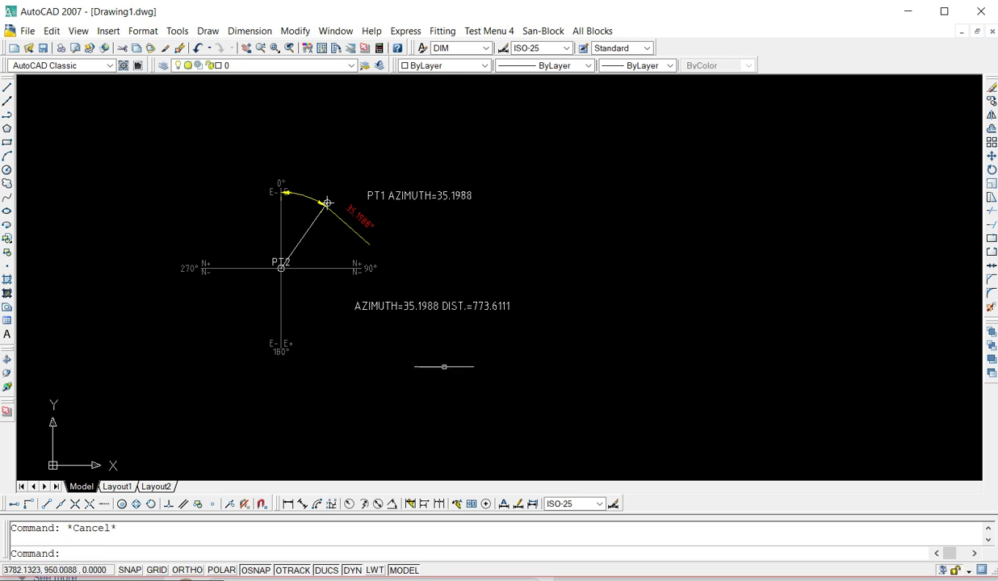
Draw the reverse azimuth from PT2 to PT1 using endpoint snaps, labelled AZIMUTH=215.1988 DIST.=773.6111.
text(azd)
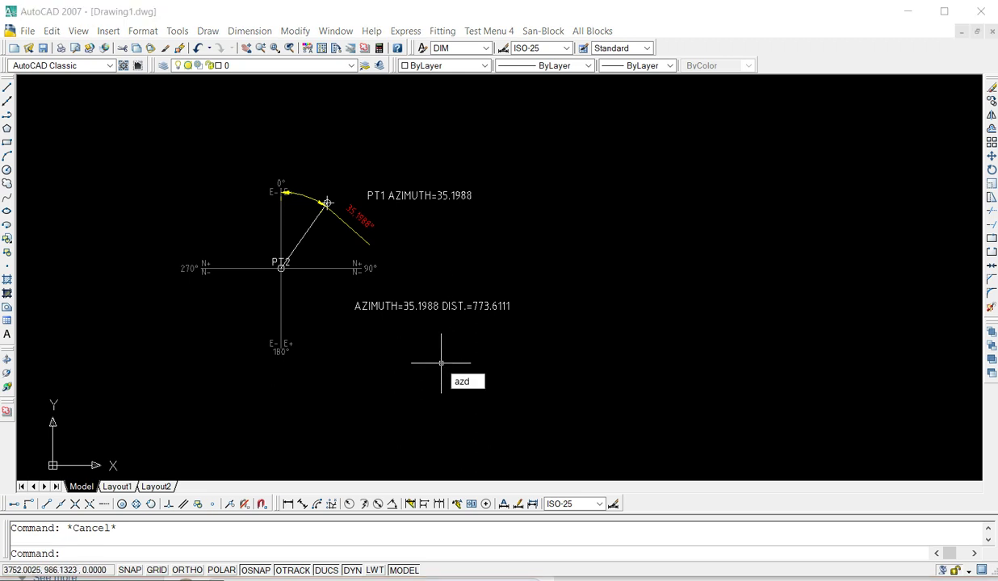
key(Return)
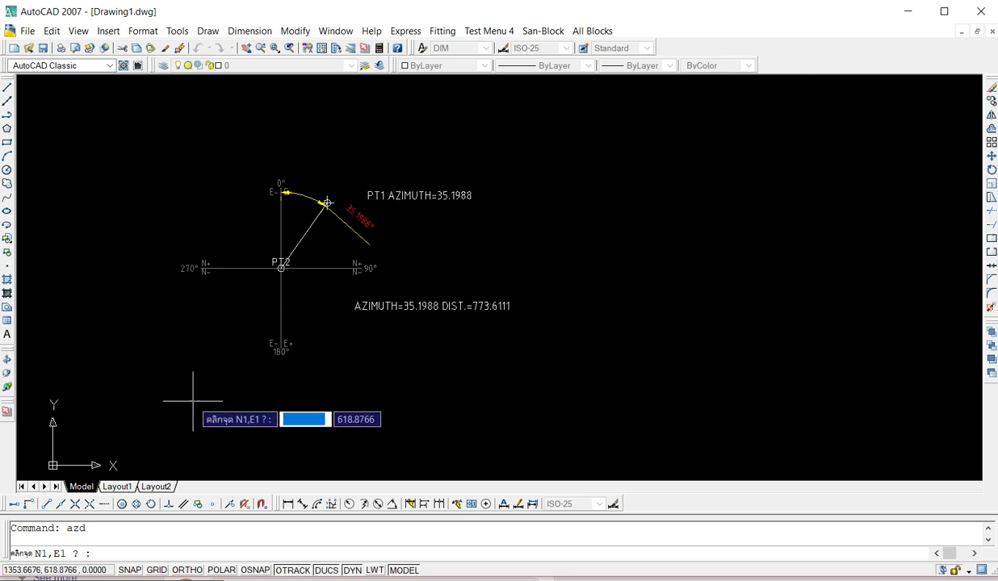
click(47, 504)
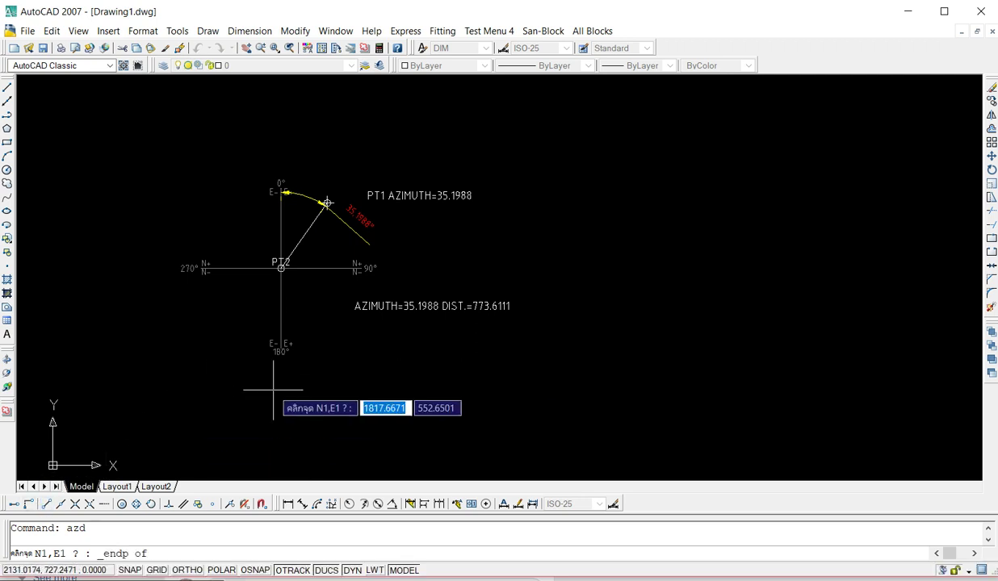
click(281, 268)
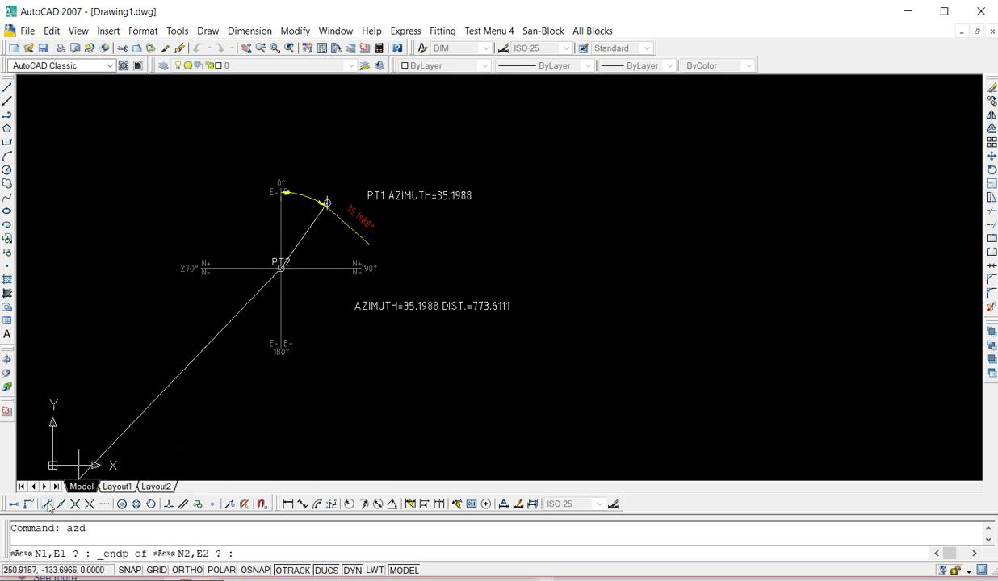
click(46, 504)
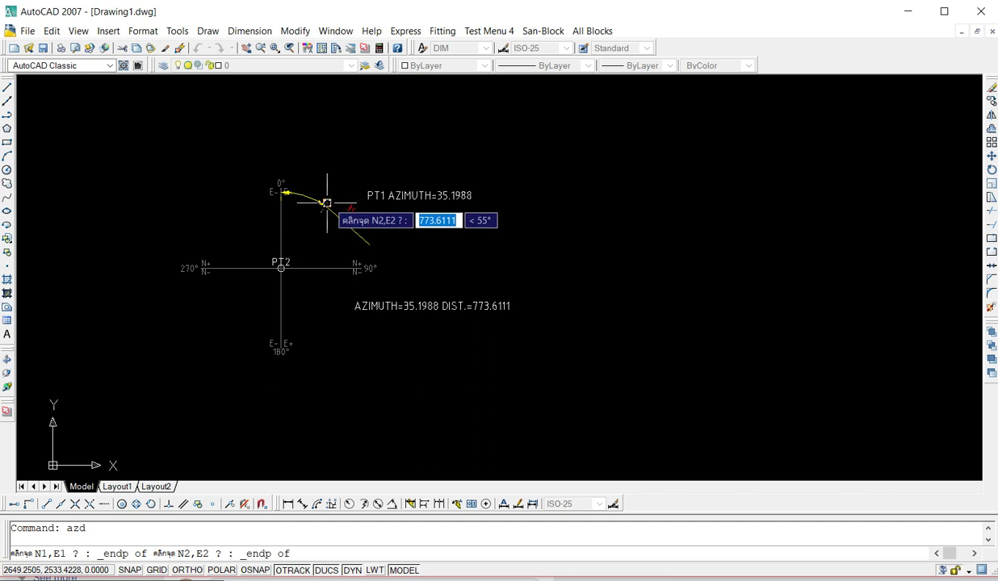
click(327, 202)
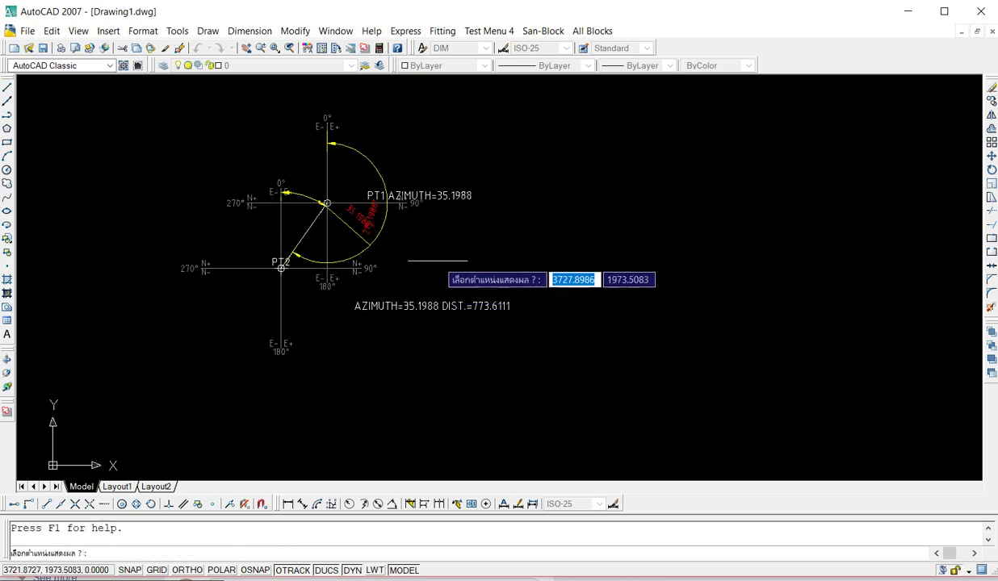
click(399, 252)
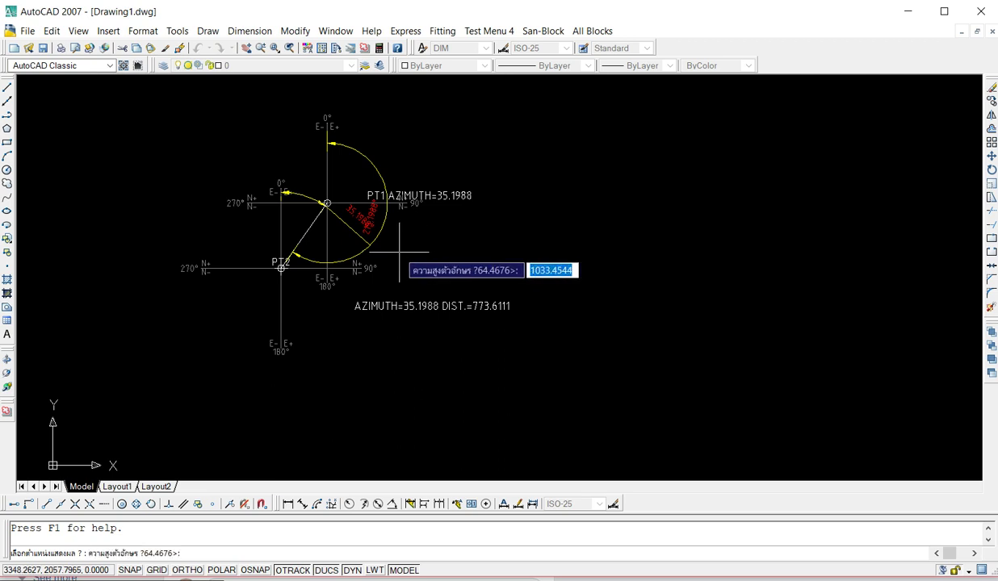
key(Return)
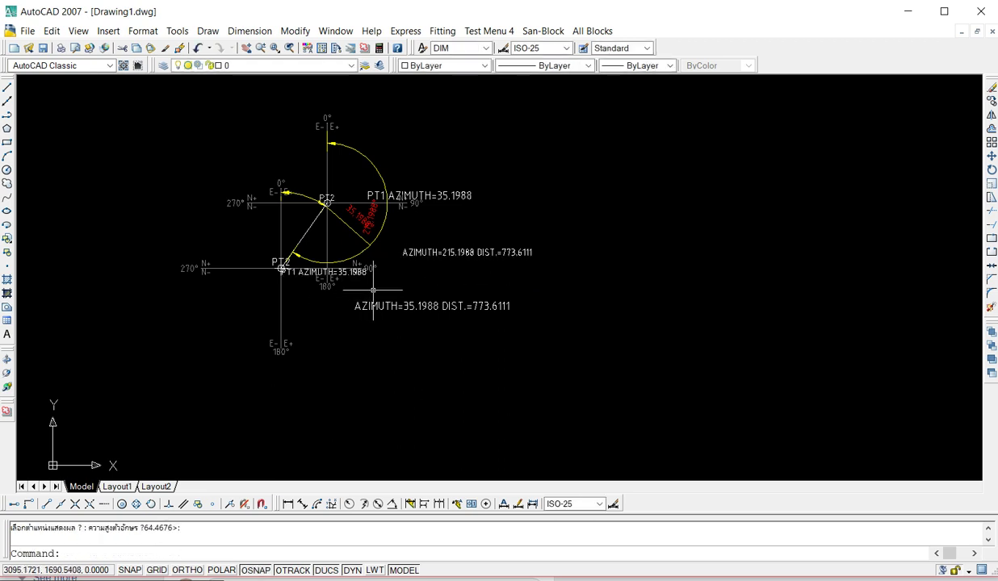
Move the 35.1988° angle dimension text up-right, off the arc.
scroll(379, 228, up, 5)
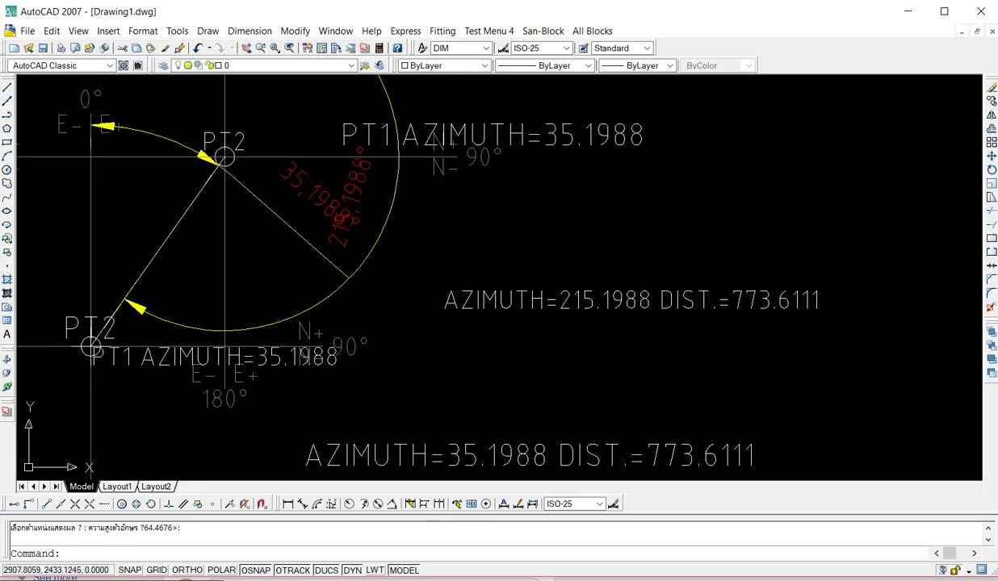
click(303, 178)
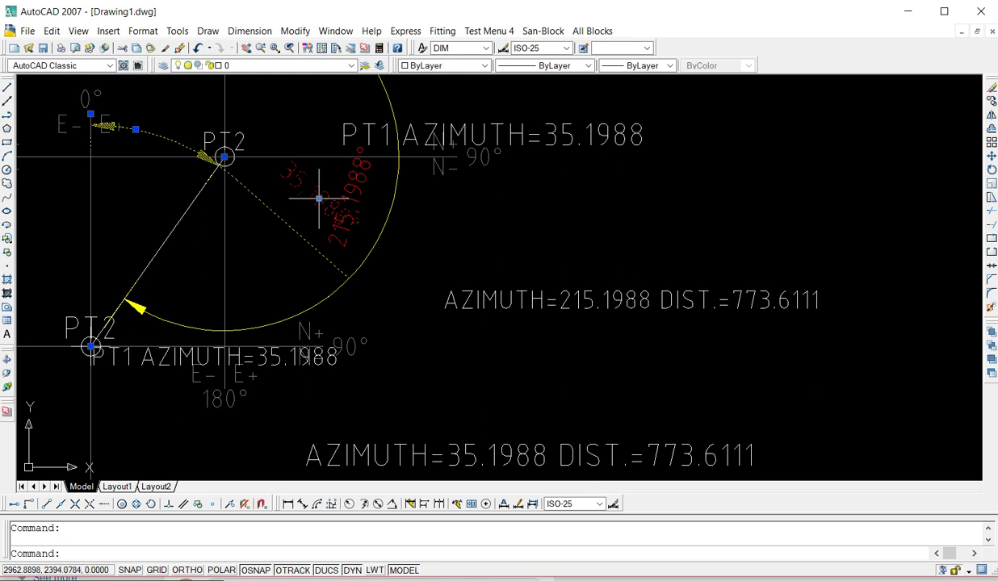
click(319, 198)
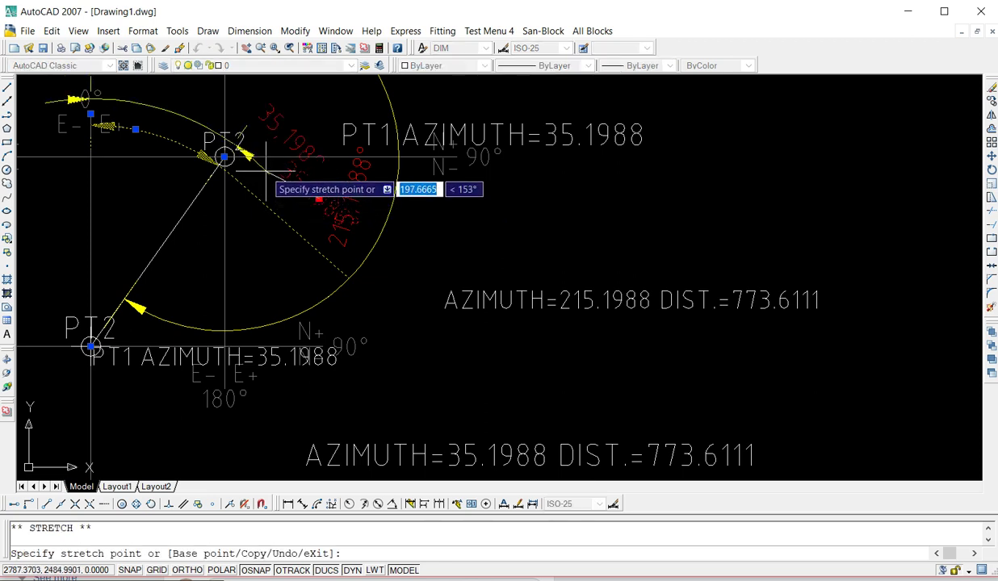
click(277, 135)
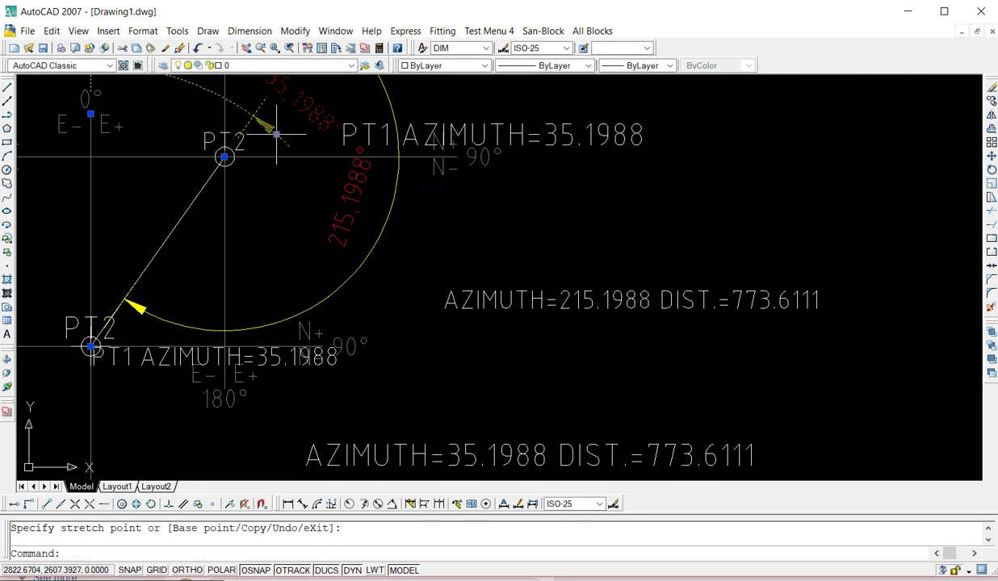
Move the AZIMUTH=215.1988 label up beside the first diagram.
scroll(278, 170, down, 2)
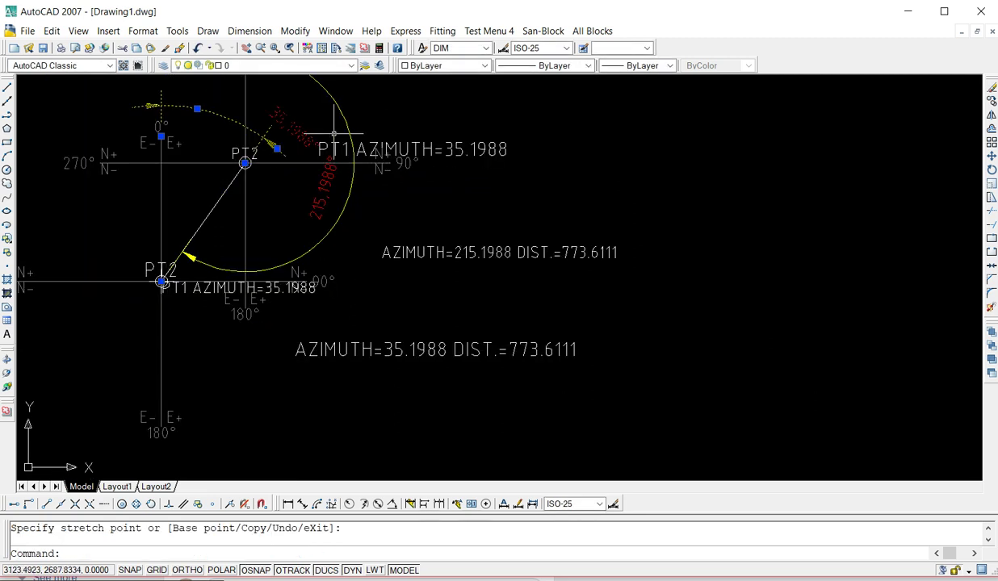
click(246, 48)
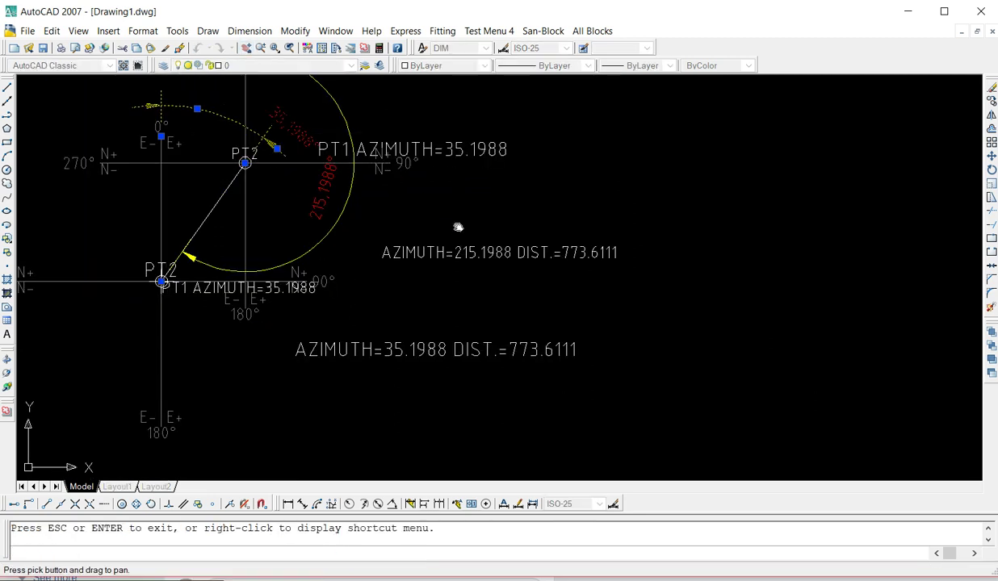
drag(458, 227, 389, 223)
right_click(410, 227)
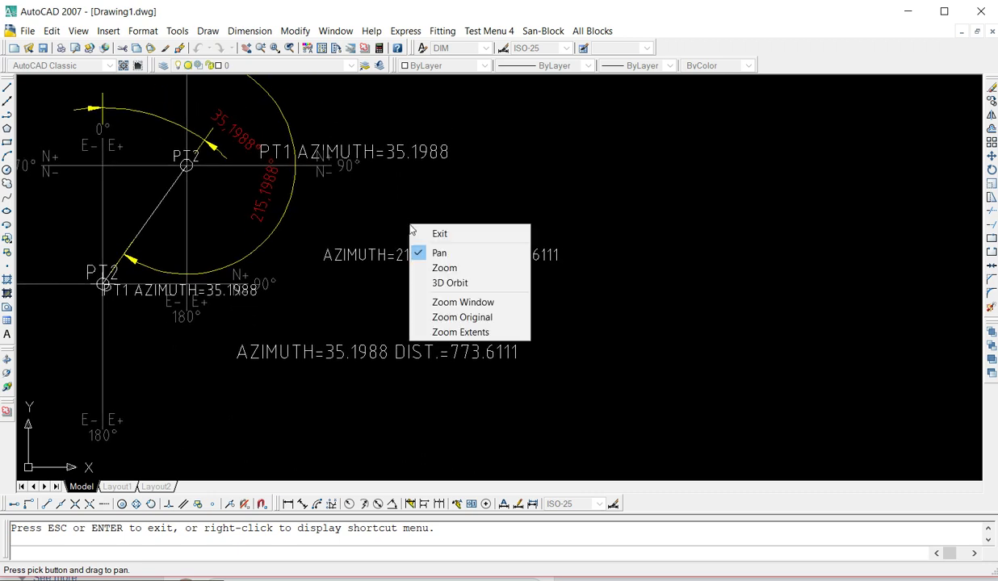
click(439, 233)
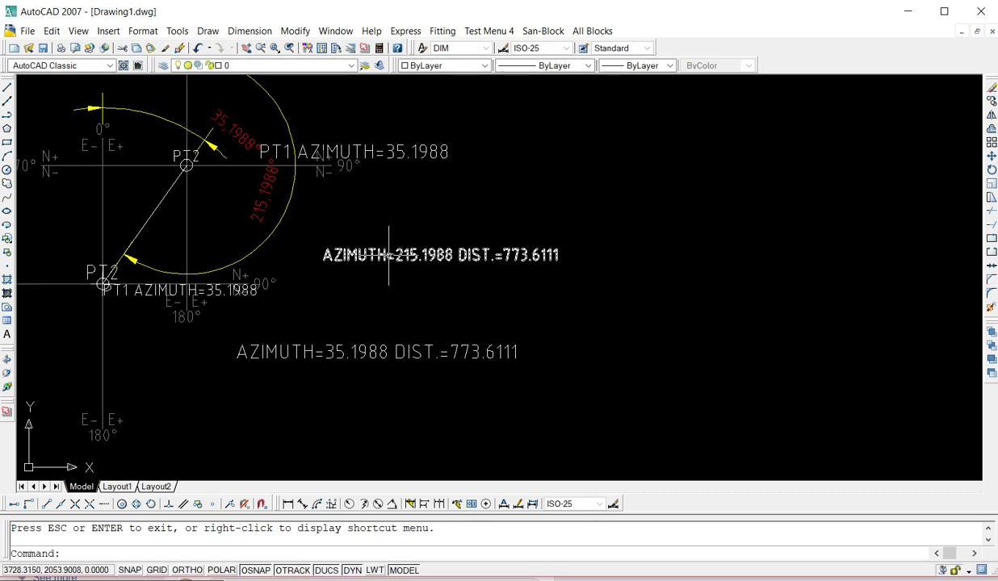
click(341, 254)
click(317, 257)
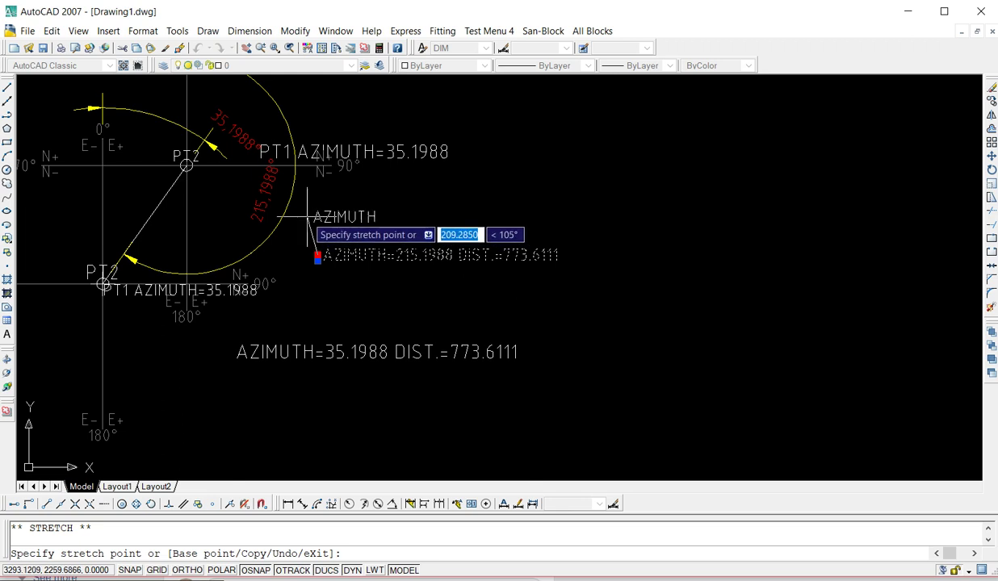
click(307, 219)
Zoom out and pan the drawing left to leave room for a second diagram.
scroll(366, 300, down, 2)
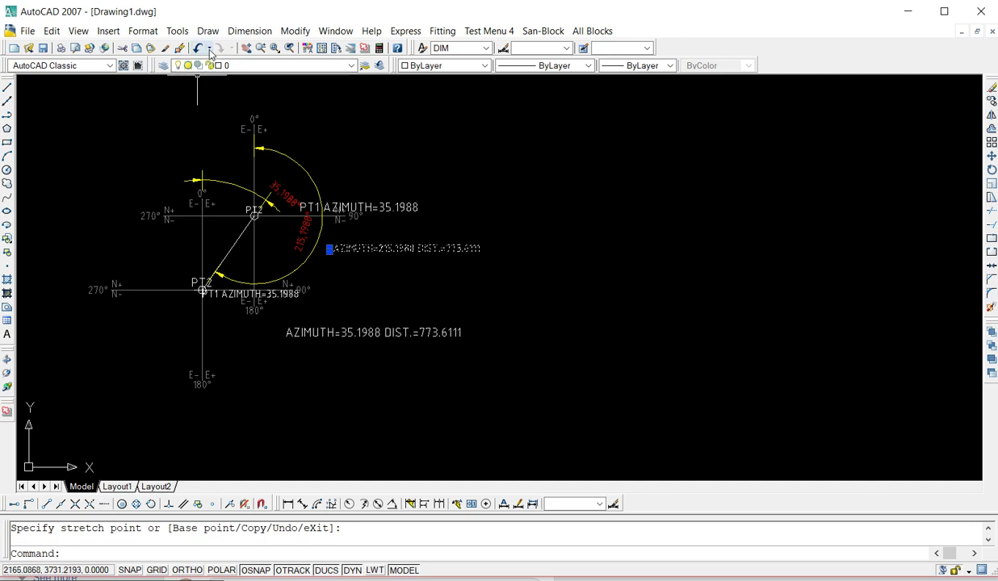
click(246, 50)
drag(470, 212, 374, 227)
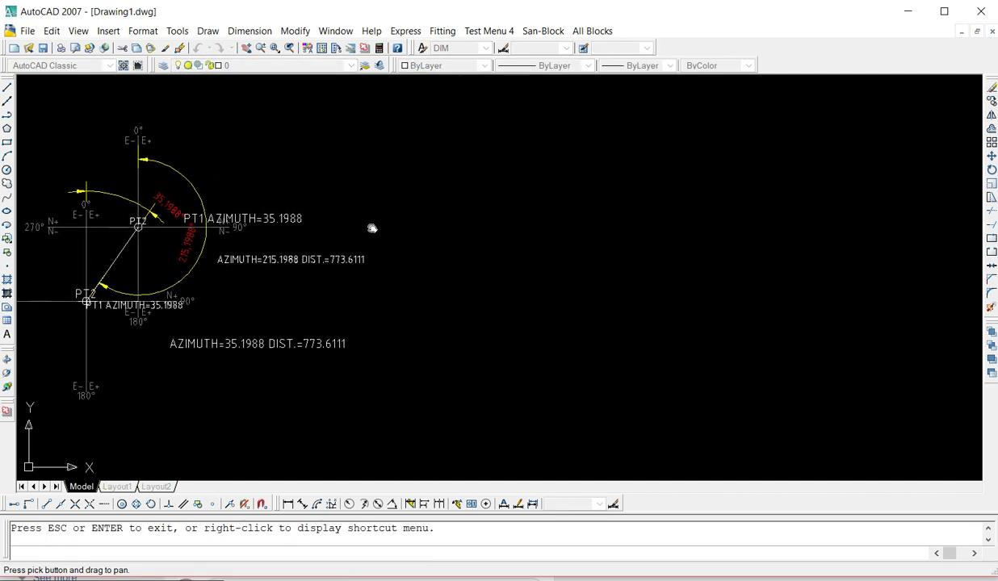
right_click(395, 236)
click(436, 240)
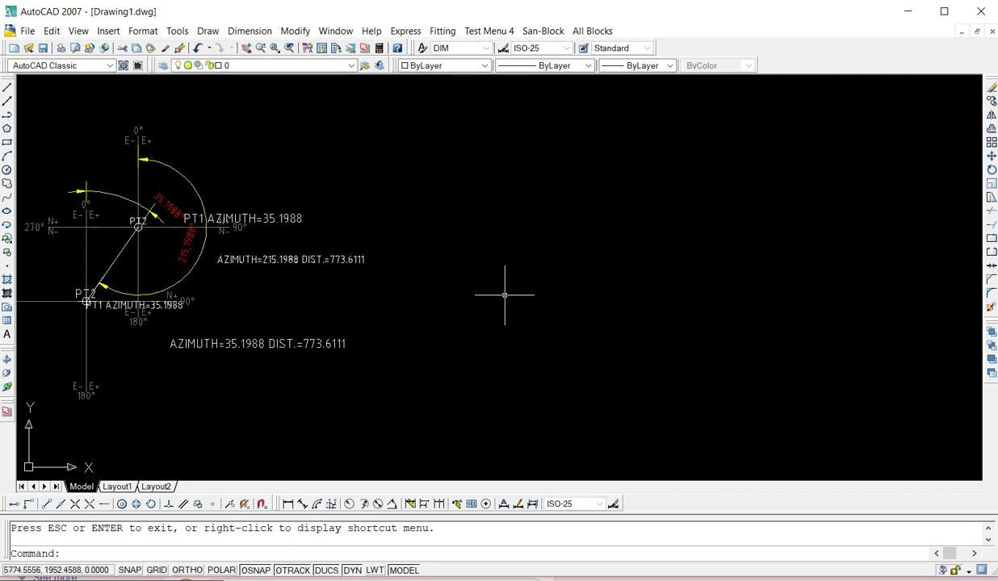
Draw a second azimuth line labelled AZIMUTH=137.5245 DIST.=928.7475 at the default text height.
text(azd)
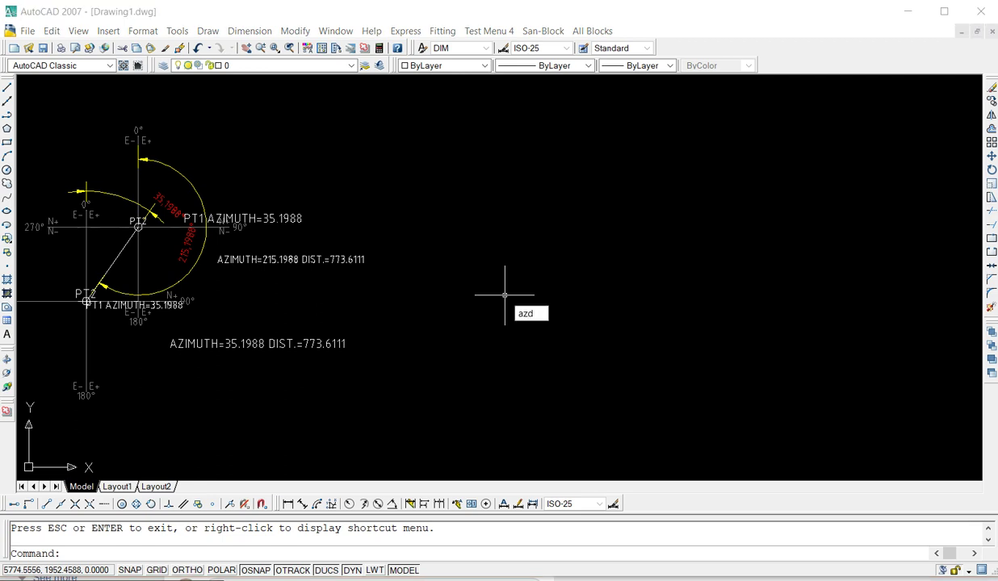
key(Return)
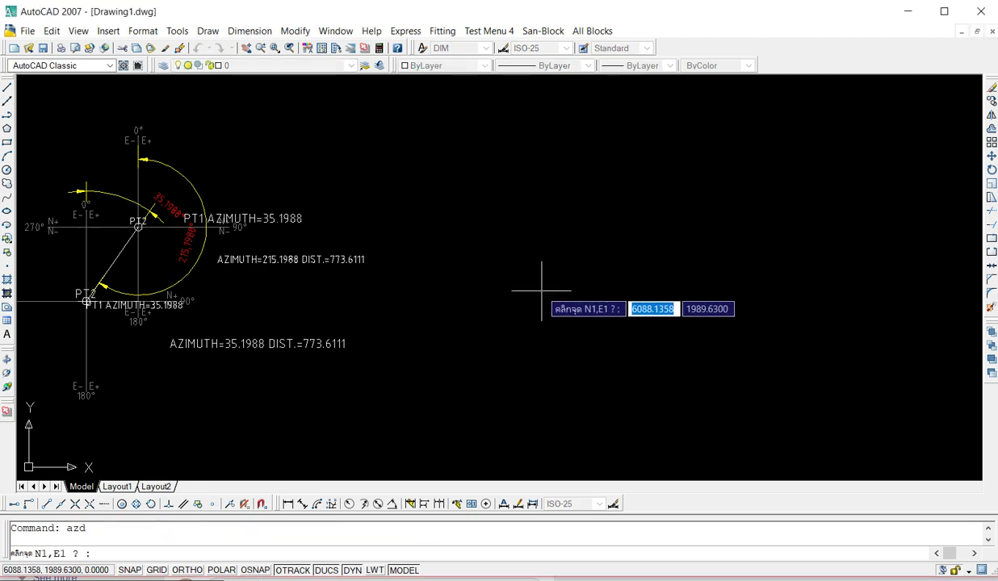
click(644, 347)
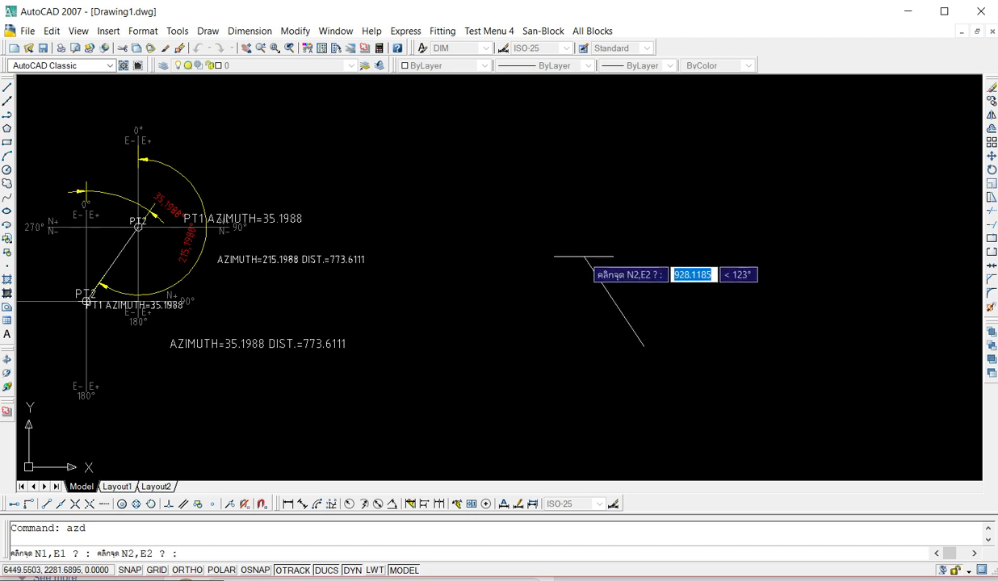
click(570, 265)
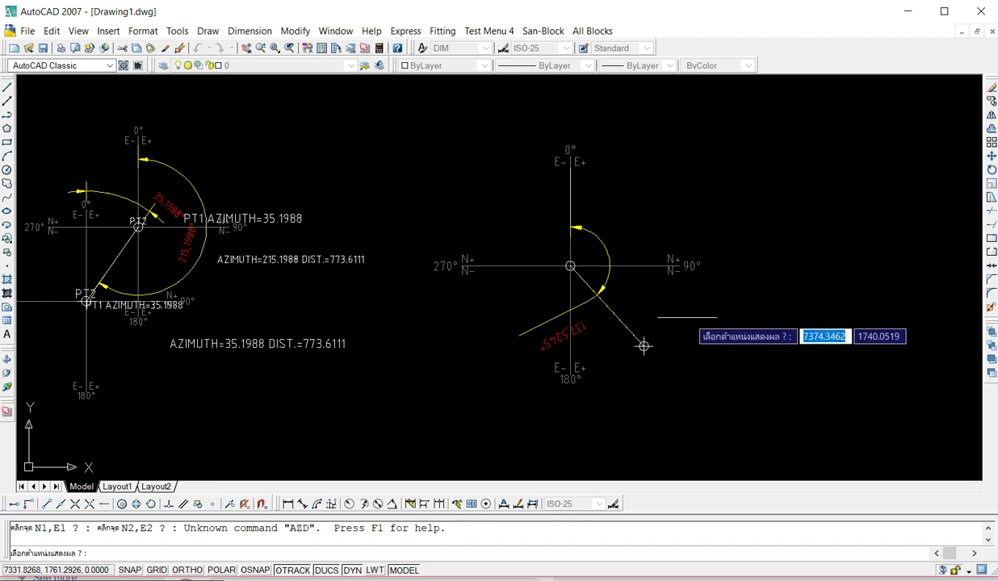
click(647, 212)
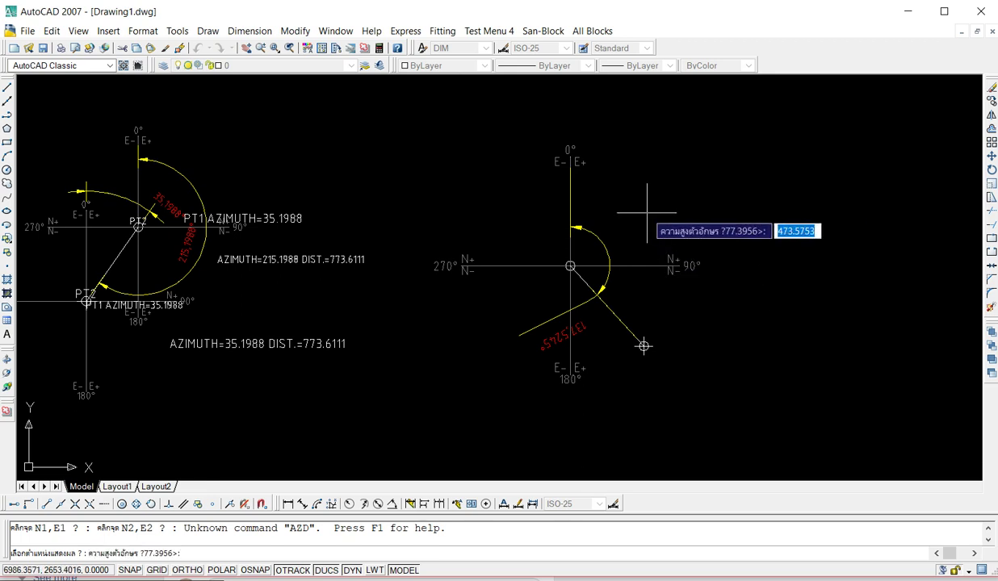
key(Return)
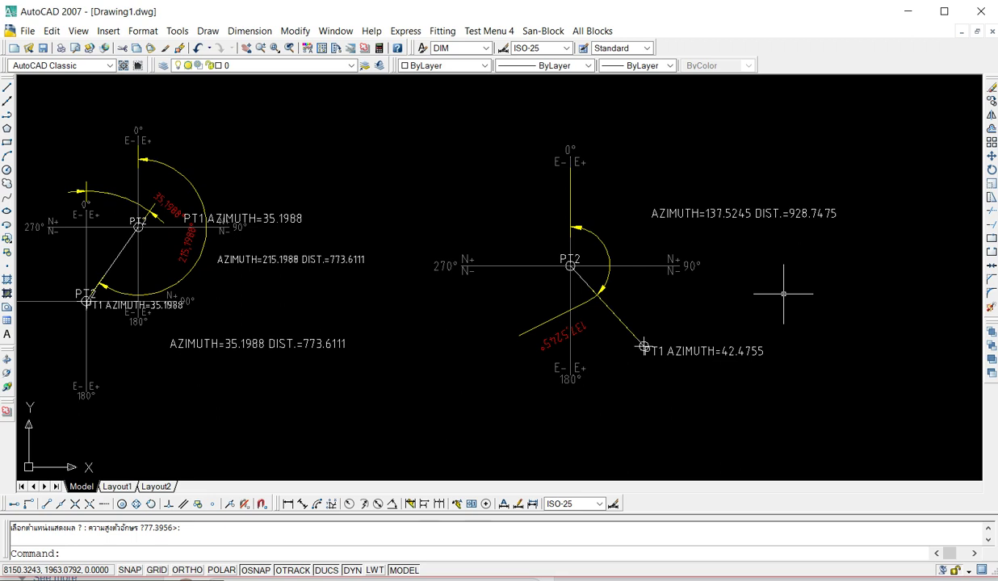
key(Return)
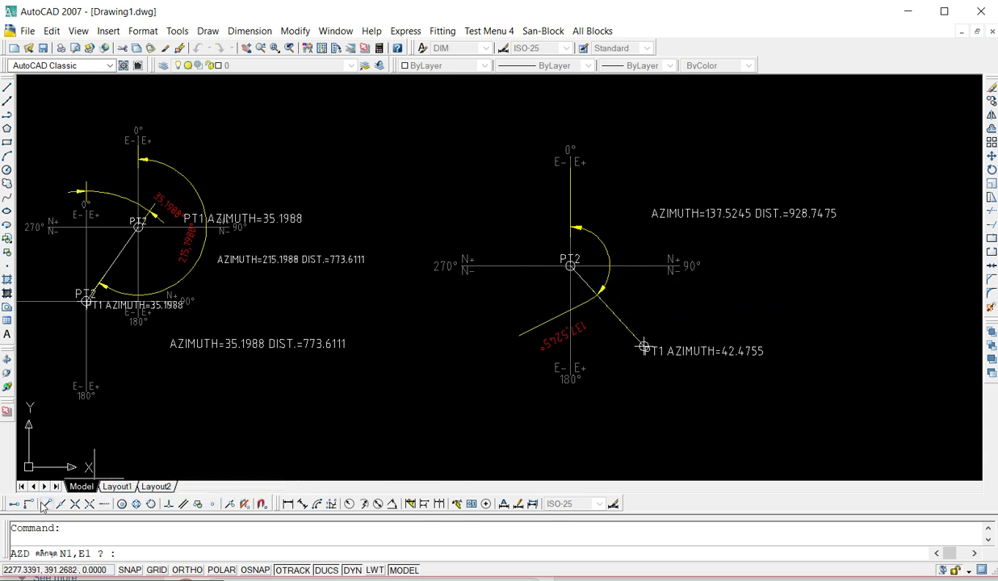
Draw the reverse line from PT2 back to PT1, labelled AZIMUTH=317.5245 DIST.=928.7475.
click(571, 265)
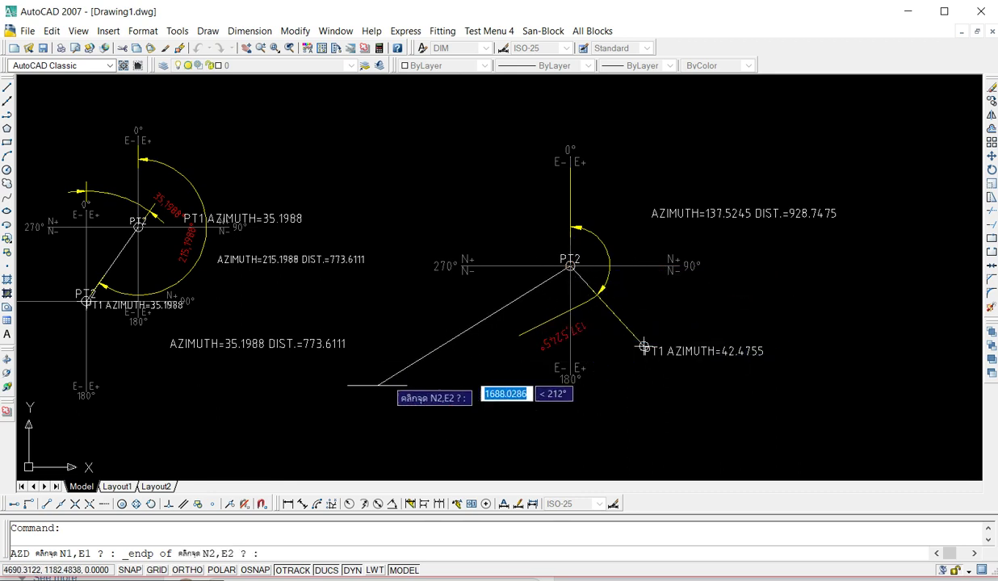
click(50, 504)
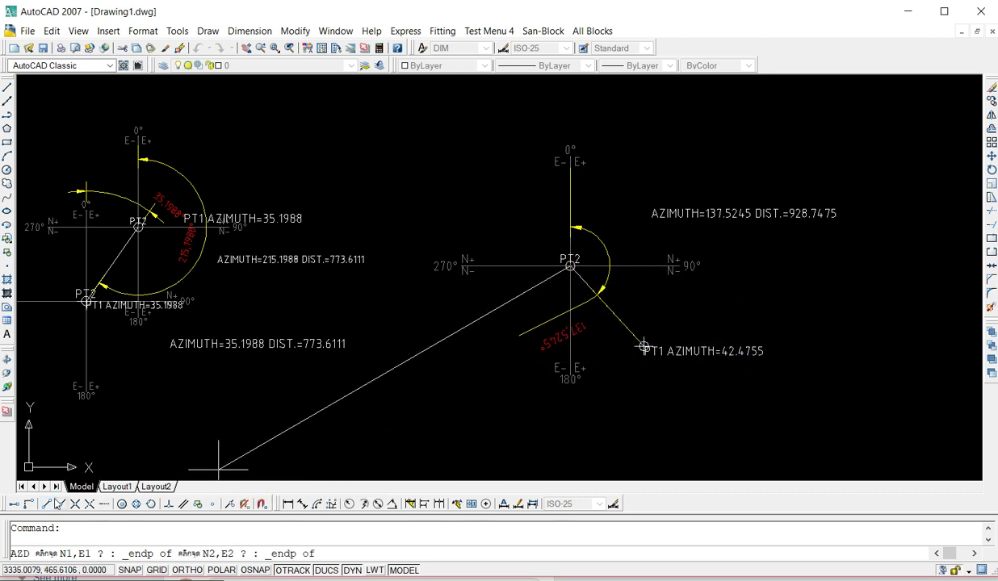
click(643, 348)
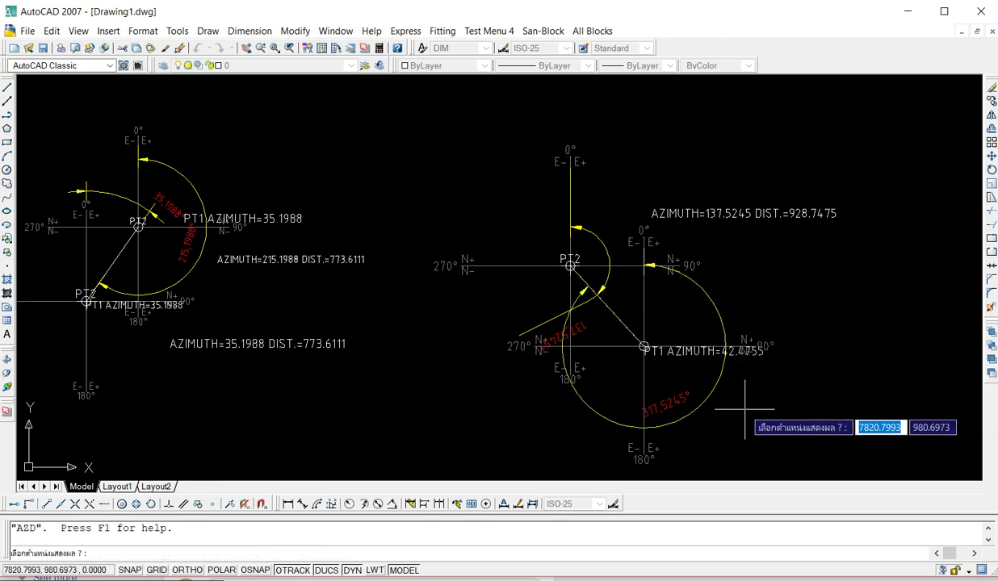
click(722, 421)
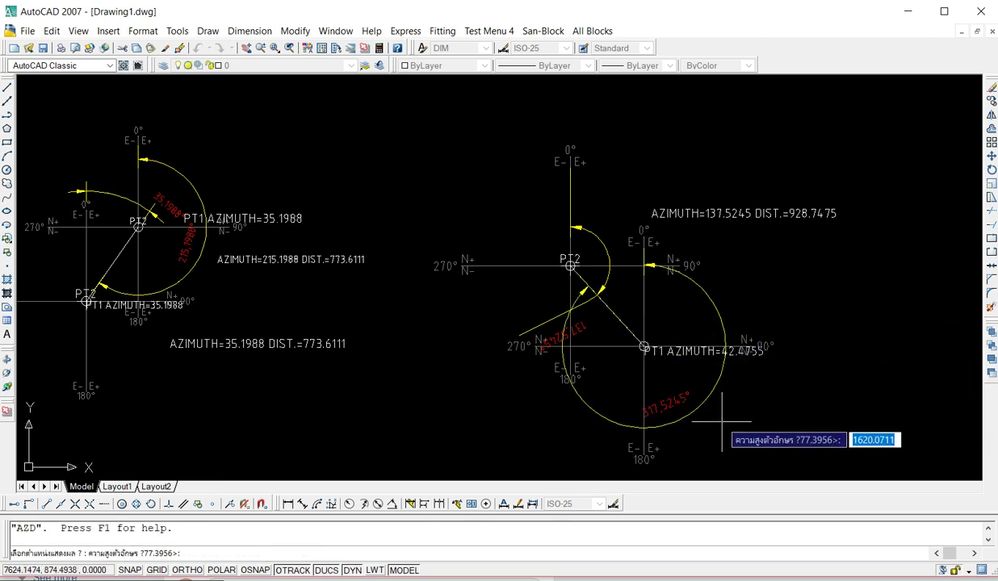
key(Return)
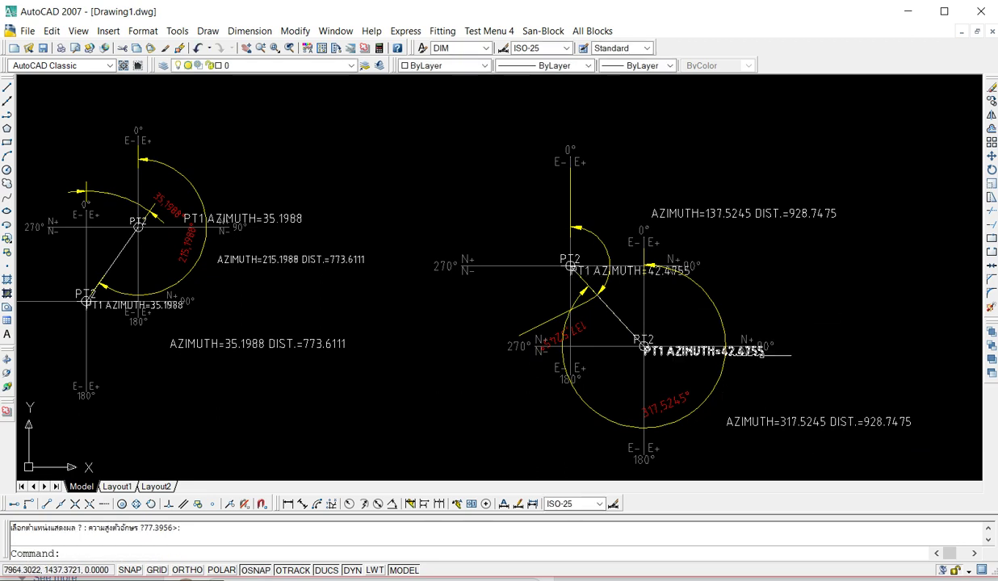
click(755, 351)
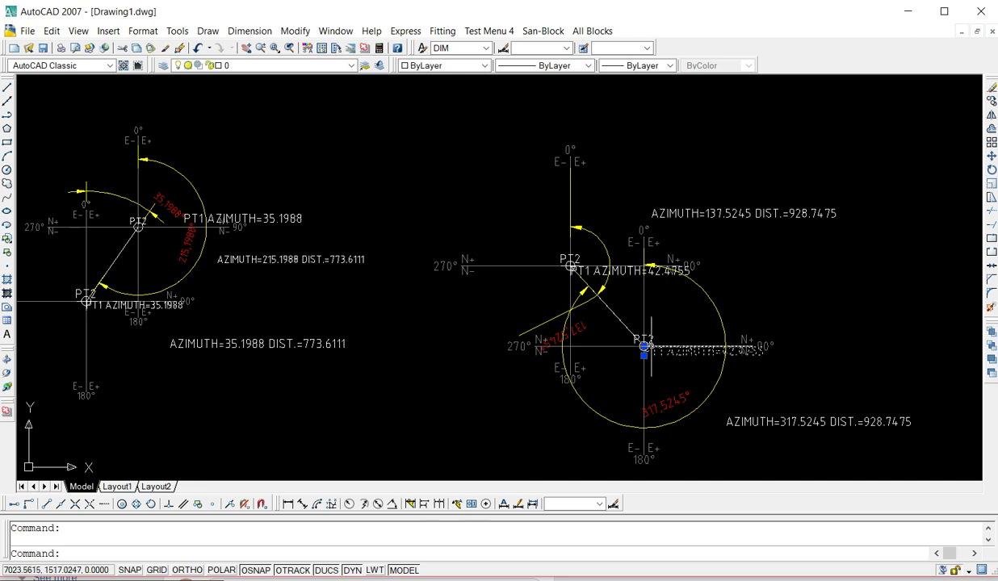
Move the PT1 AZIMUTH=42.4755 label clear of the point and the 137.5245° text near the top.
click(644, 354)
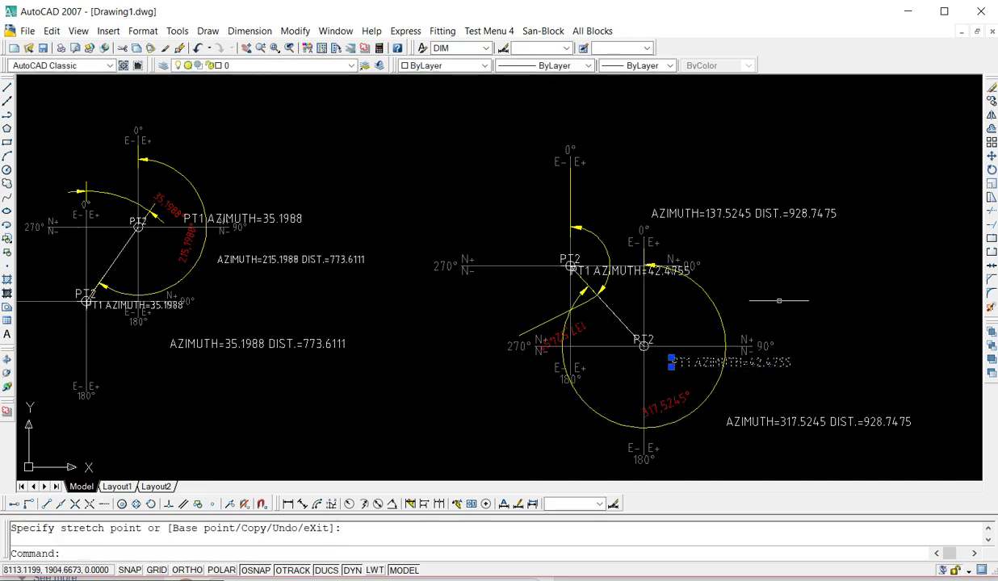
key(Escape)
click(563, 333)
click(562, 335)
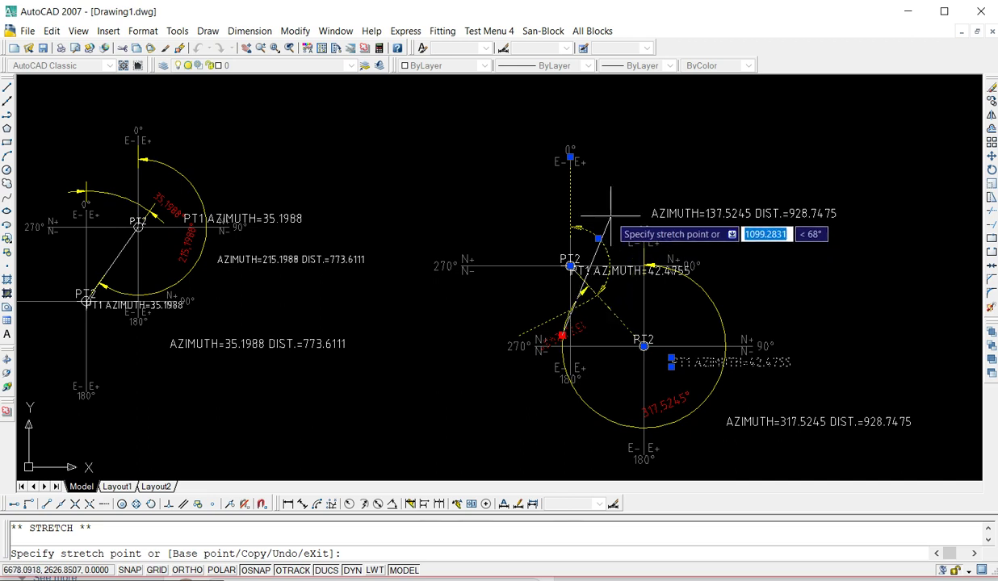
click(605, 211)
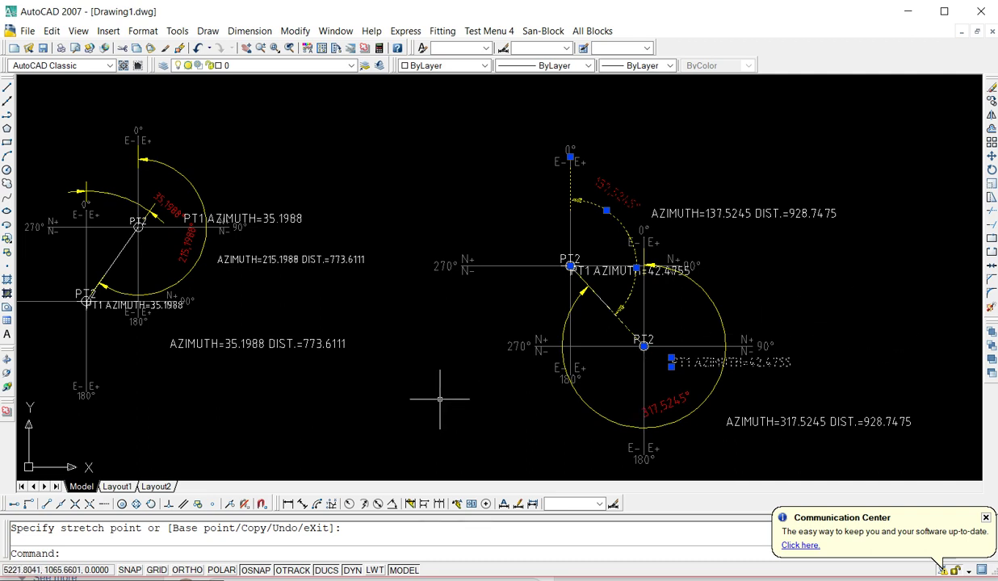
key(Escape)
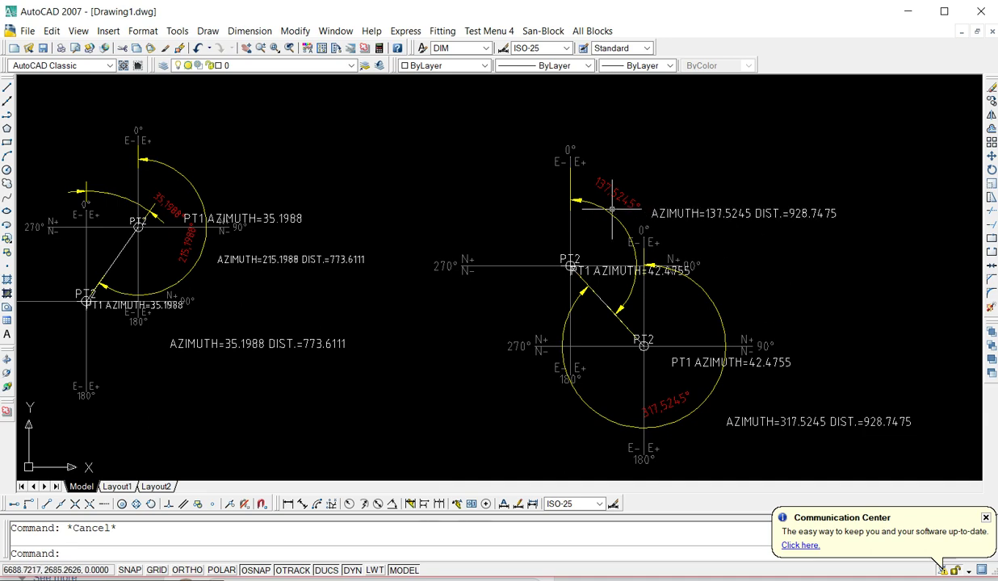
Pan the drawing right to center both diagrams.
click(246, 48)
mouse_move(356, 173)
mouse_down()
mouse_move(455, 171)
mouse_move(417, 170)
mouse_up()
right_click(418, 168)
click(451, 177)
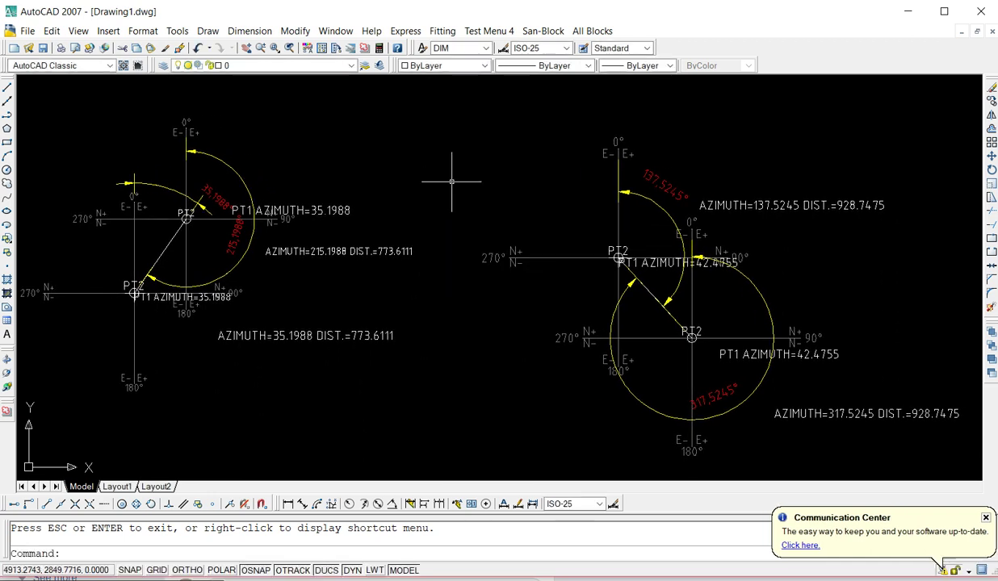